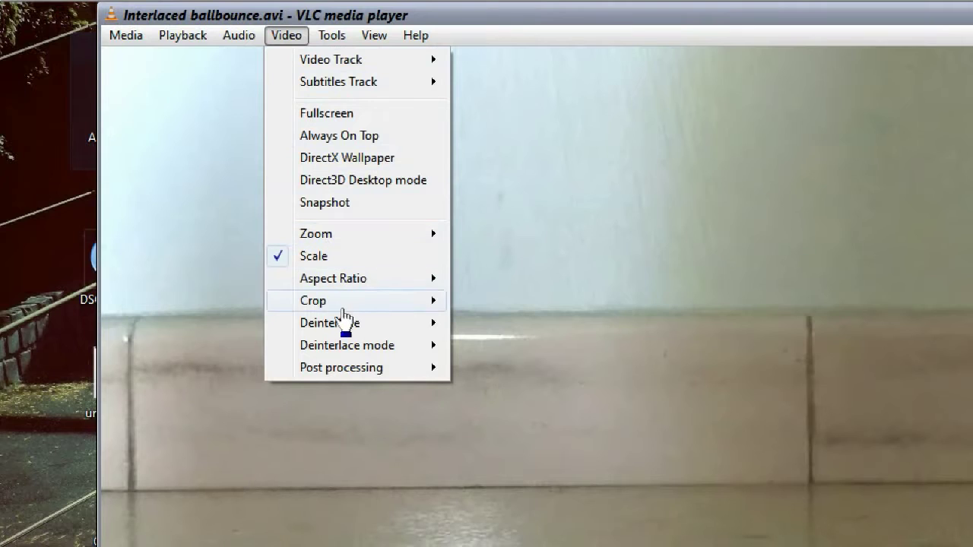
Step: Show VLC's deinterlace modes: Discard, Blend, Mean, Bob, Linear, X and Yadif
mouse_move(344, 351)
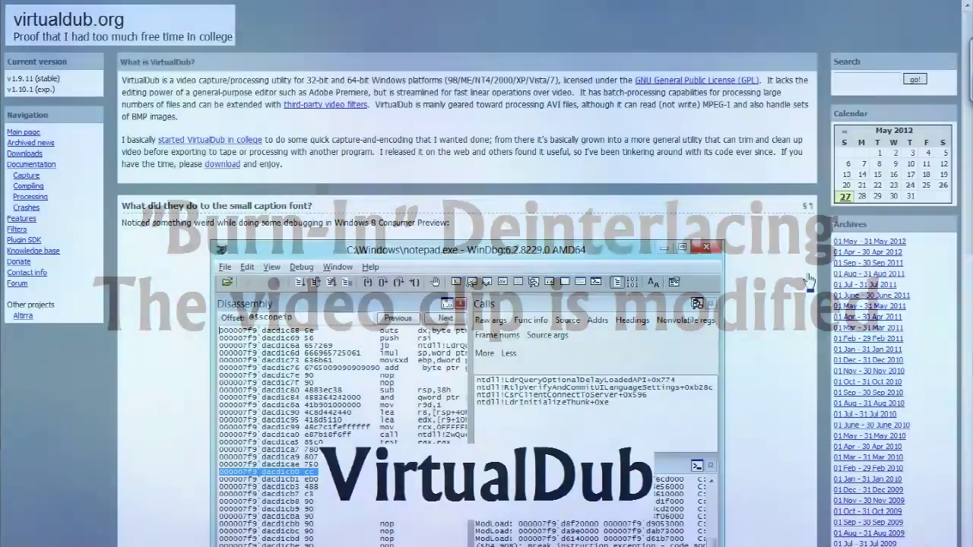
Step: Scroll down the virtualdub.org home page
middle_click(807, 275)
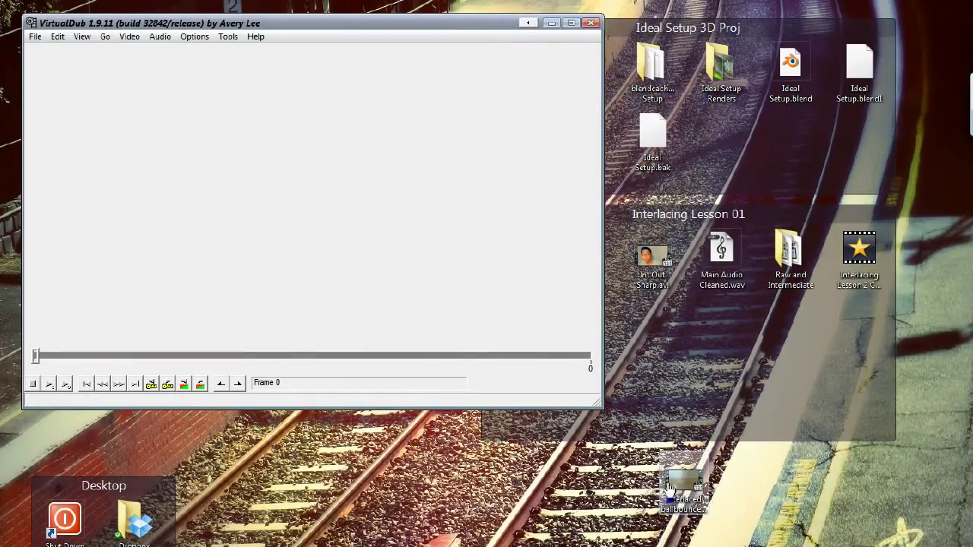
Step: Load Interlaced ballbounce.avi into VirtualDub and maximize the window
drag(688, 491, 506, 397)
drag(452, 264, 453, 264)
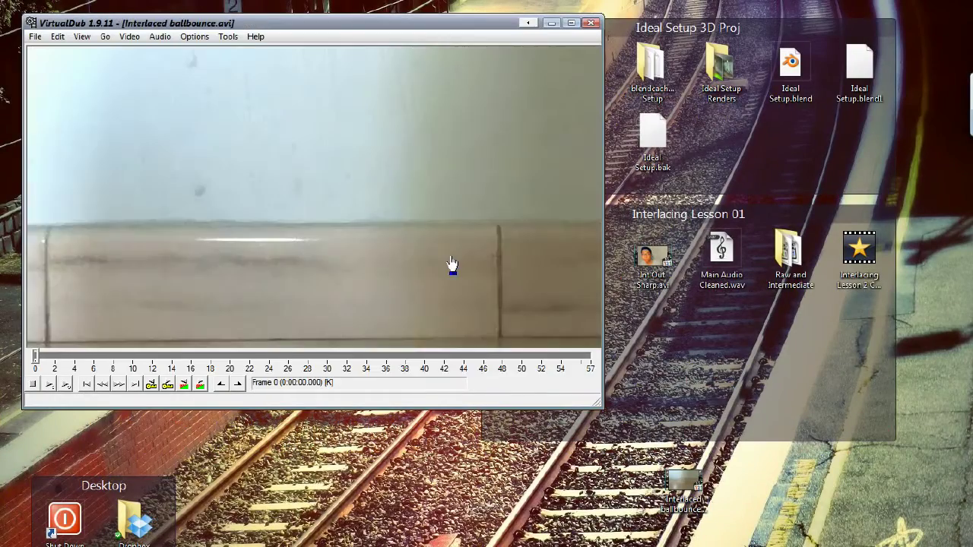
click(571, 23)
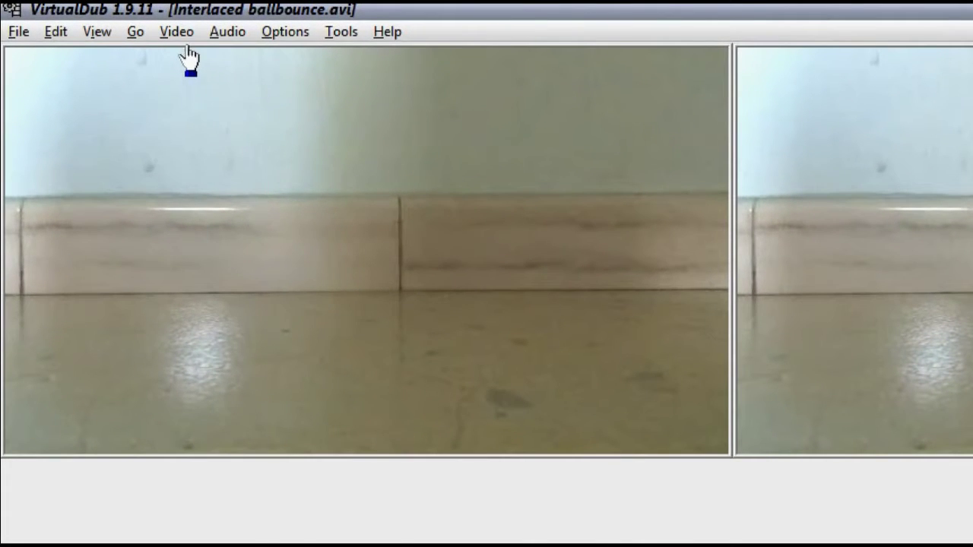
Step: Add the Deinterlace filter to the video filter chain
click(176, 32)
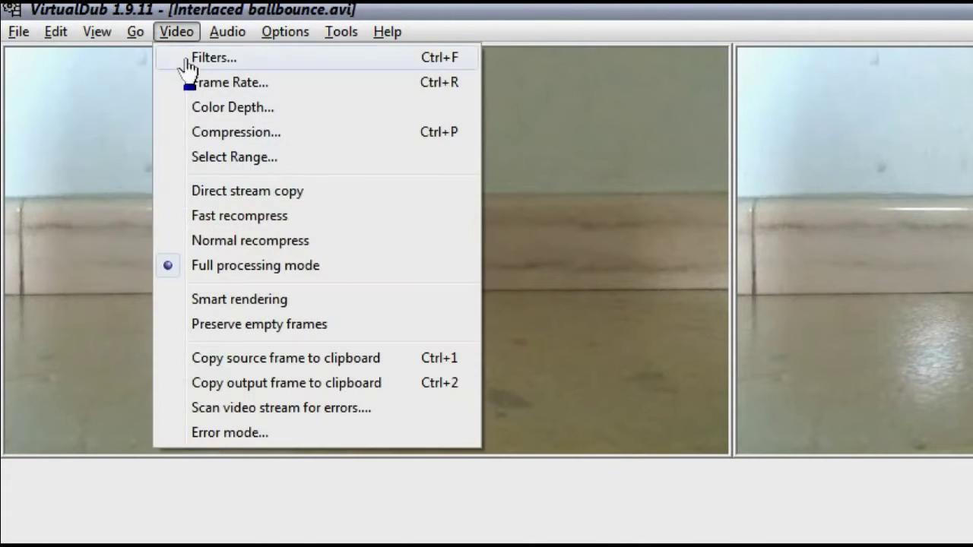
click(188, 61)
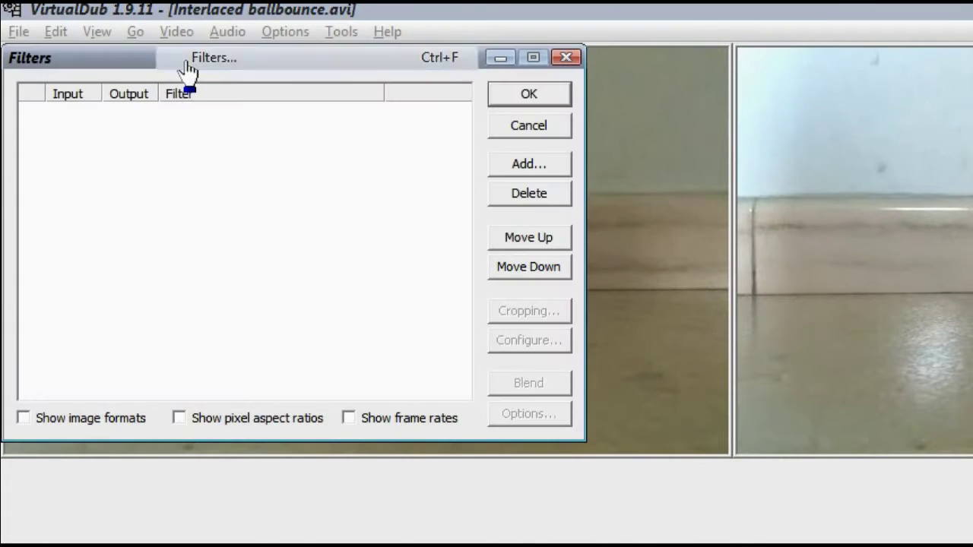
click(514, 169)
double_click(78, 251)
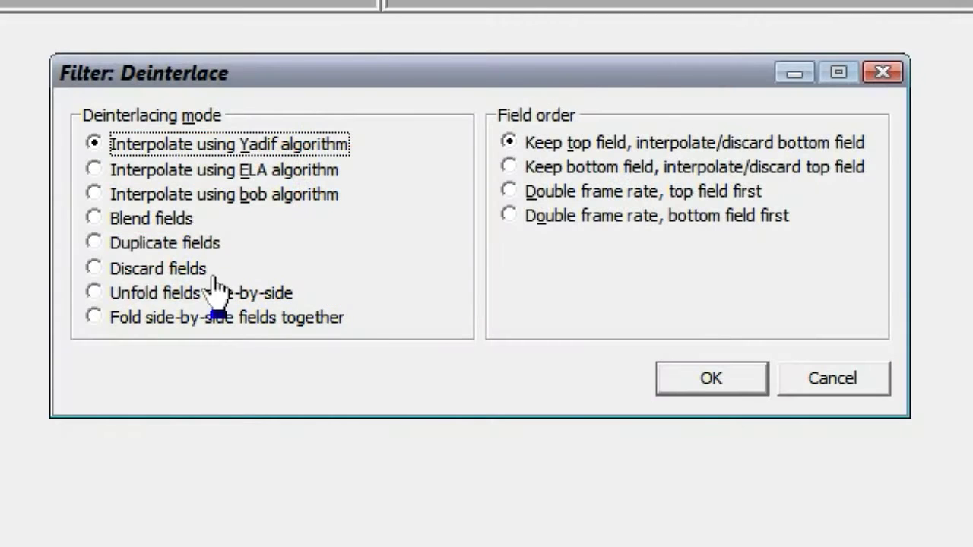
Step: Set Deinterlace to Discard fields, keeping the top field after trying the bottom field
click(159, 271)
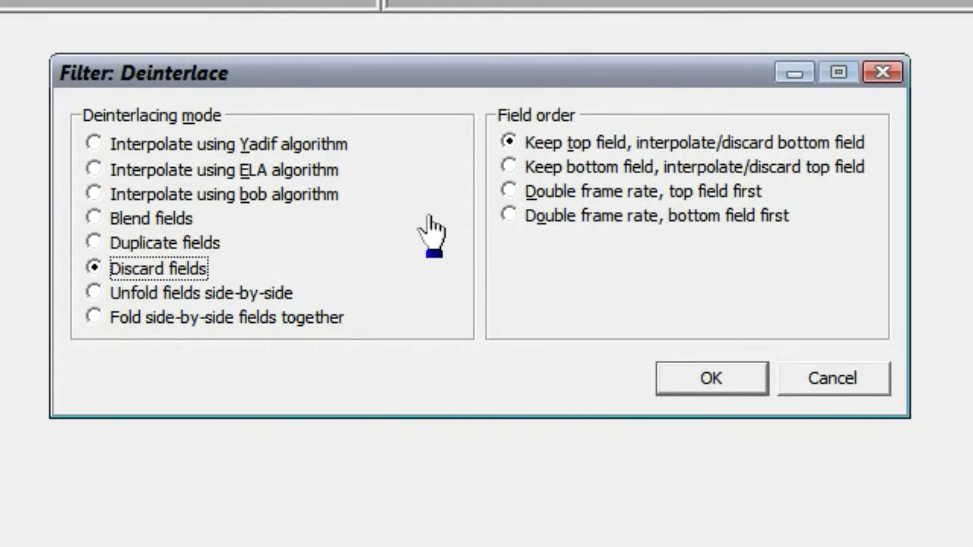
click(509, 167)
click(512, 155)
click(520, 161)
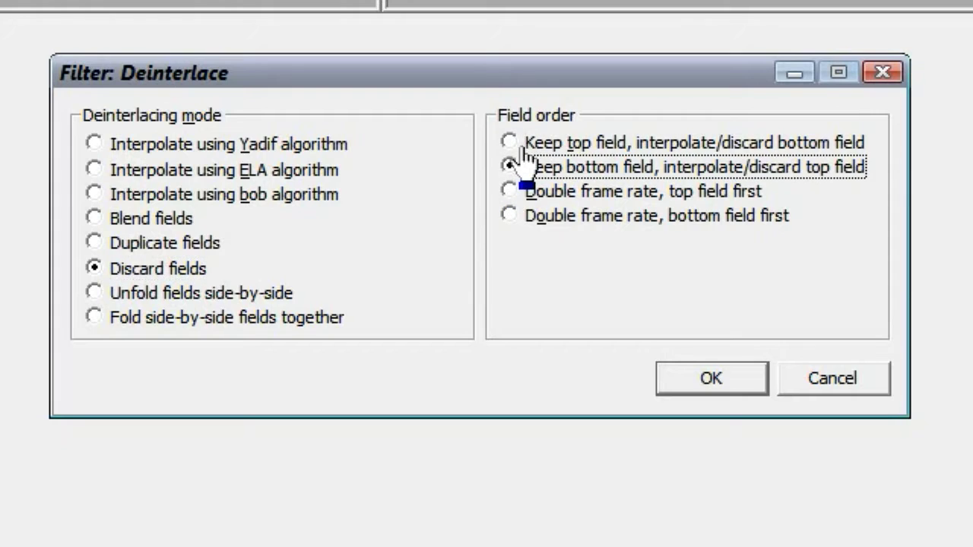
click(511, 150)
click(510, 146)
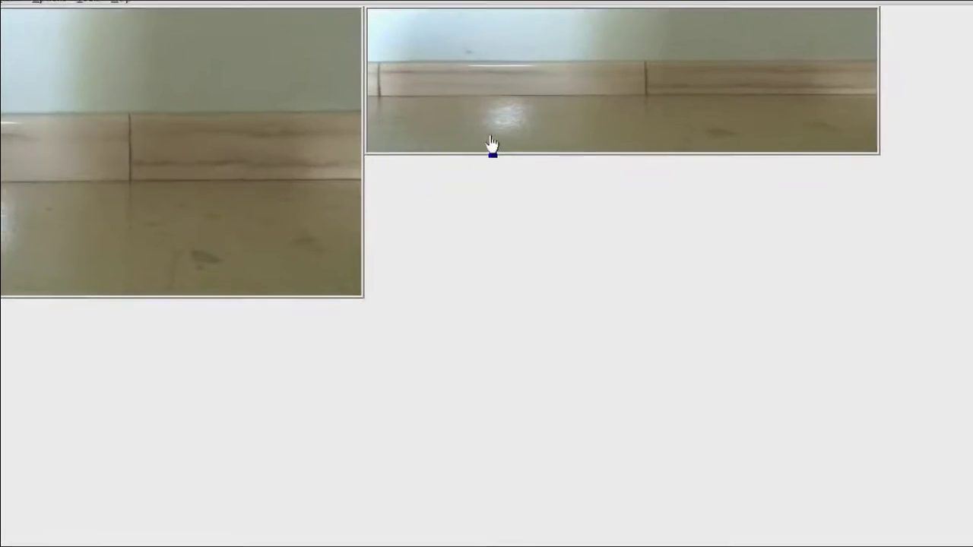
Step: Display the output in a 16:9 Wide frame at 100% and play it
right_click(491, 135)
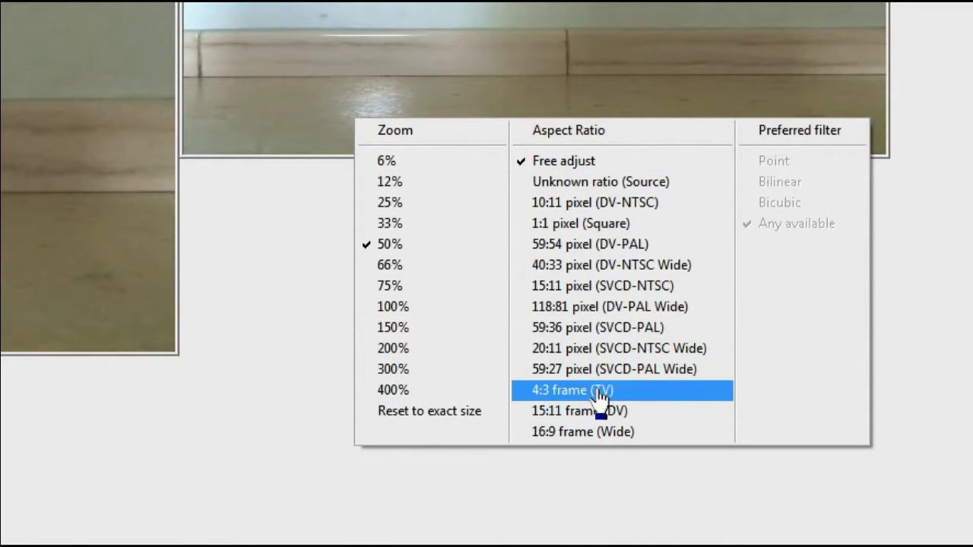
click(663, 440)
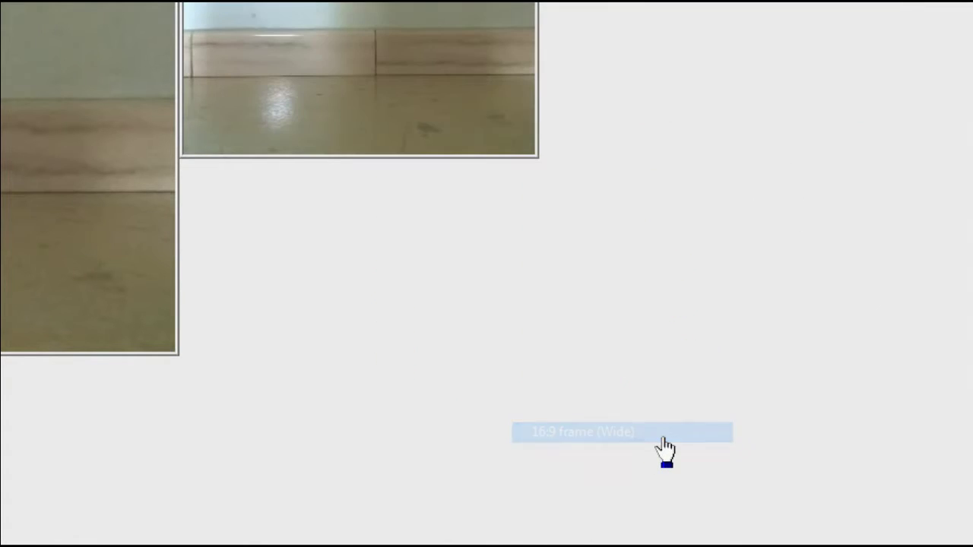
right_click(441, 141)
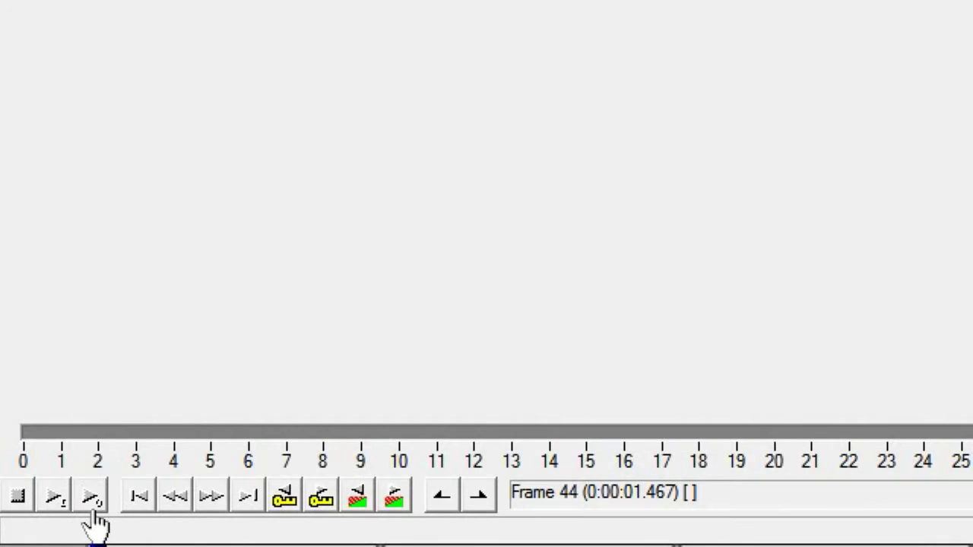
click(92, 501)
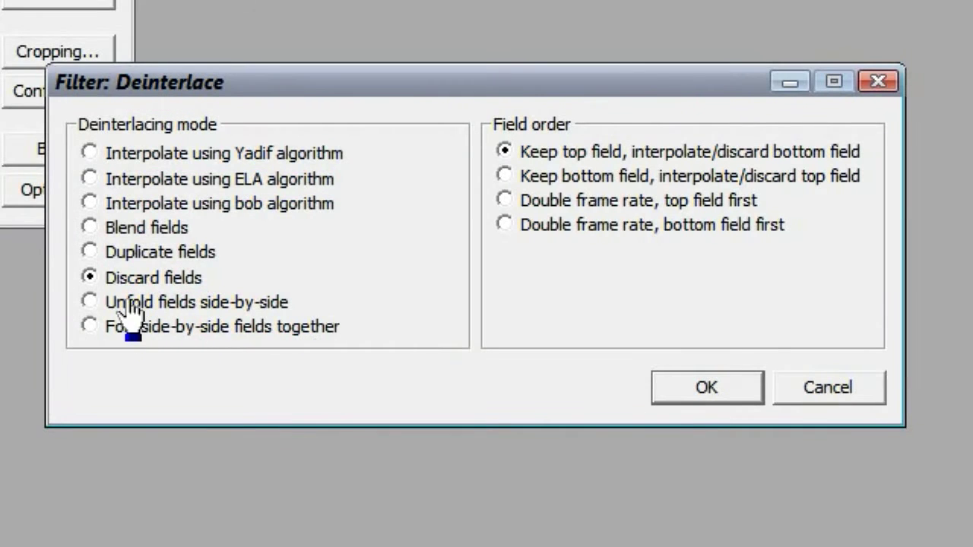
Step: Switch Deinterlace to Blend fields, settling on Keep top field
click(114, 231)
click(546, 173)
click(549, 156)
click(547, 175)
click(549, 156)
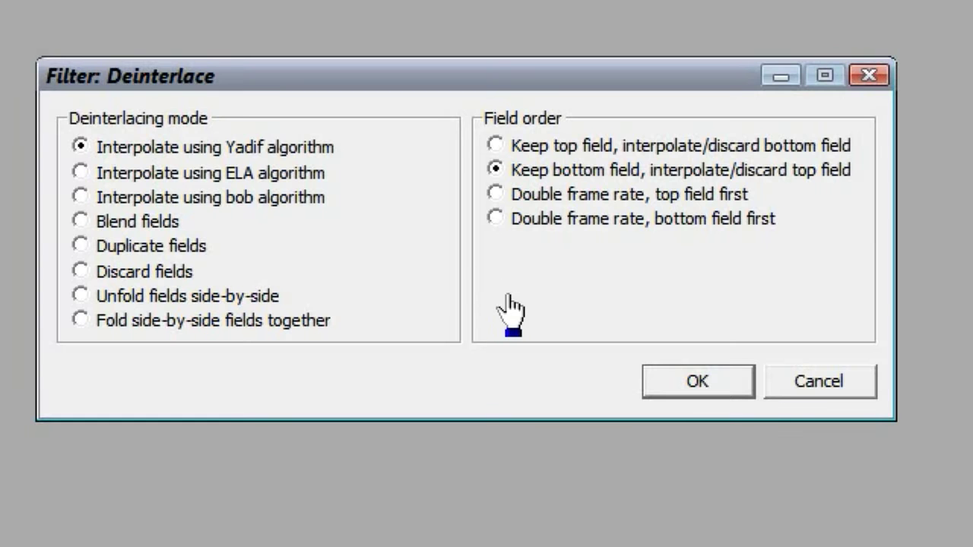
Step: Set Yadif to Double frame rate, top field first, after comparing bottom field first
click(525, 194)
click(535, 222)
click(534, 198)
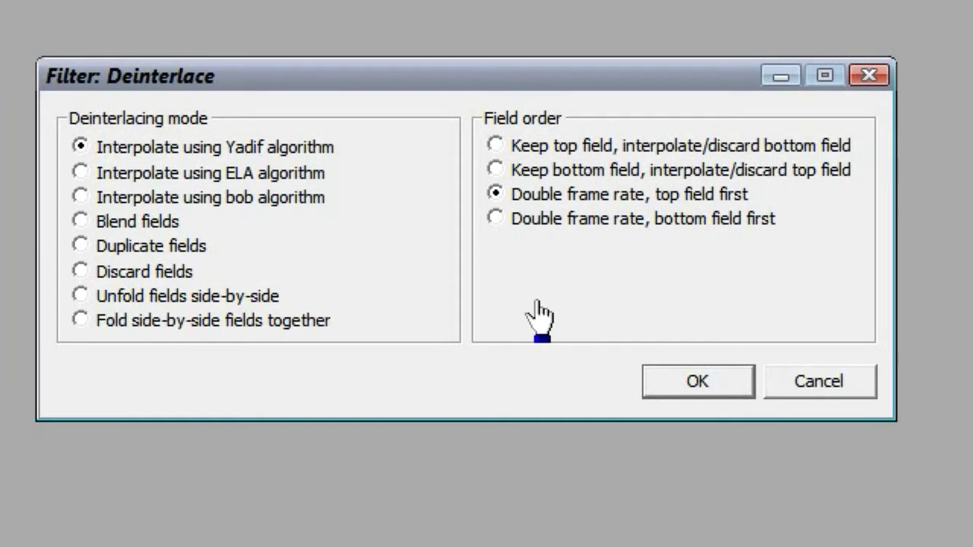
click(548, 220)
click(560, 197)
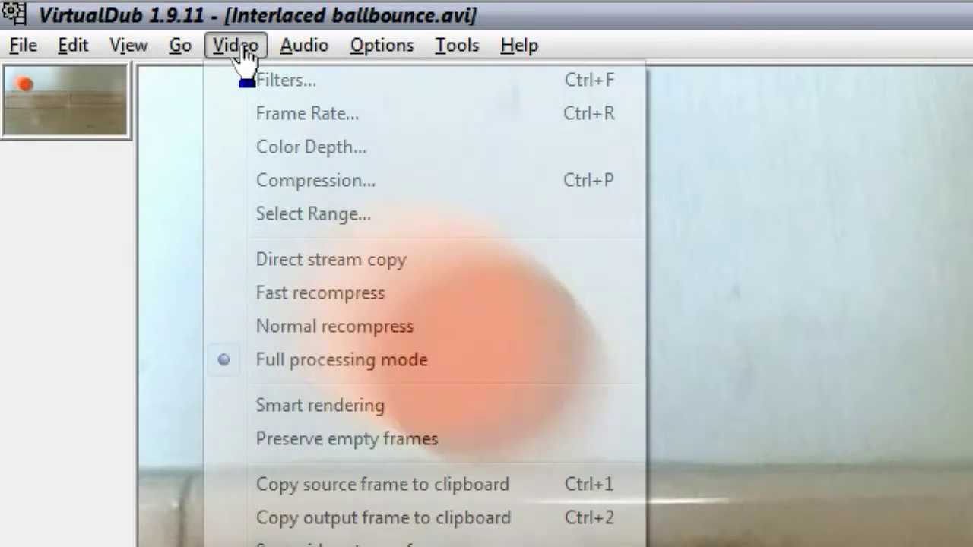
Step: Compress with the ffdshow Video Codec and start saving the clip as AVI
click(278, 183)
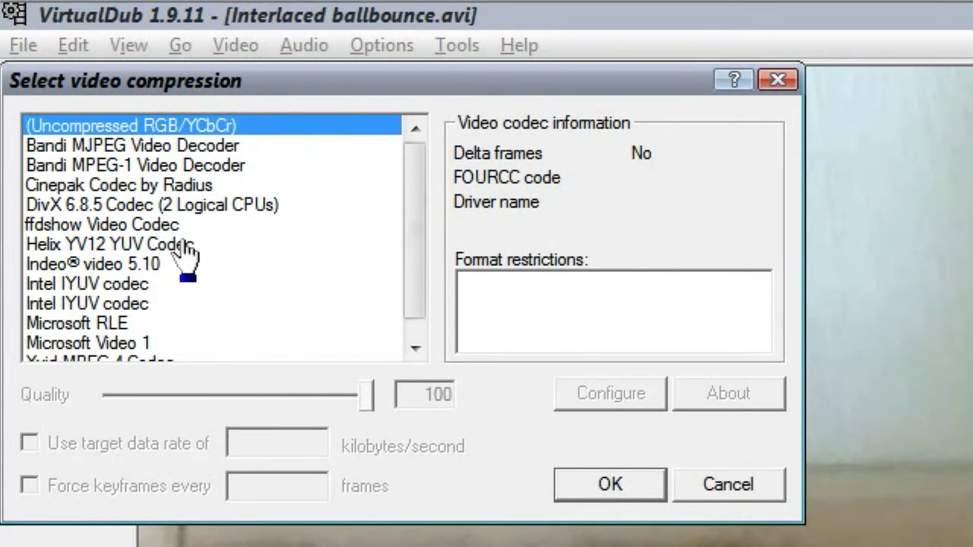
click(159, 226)
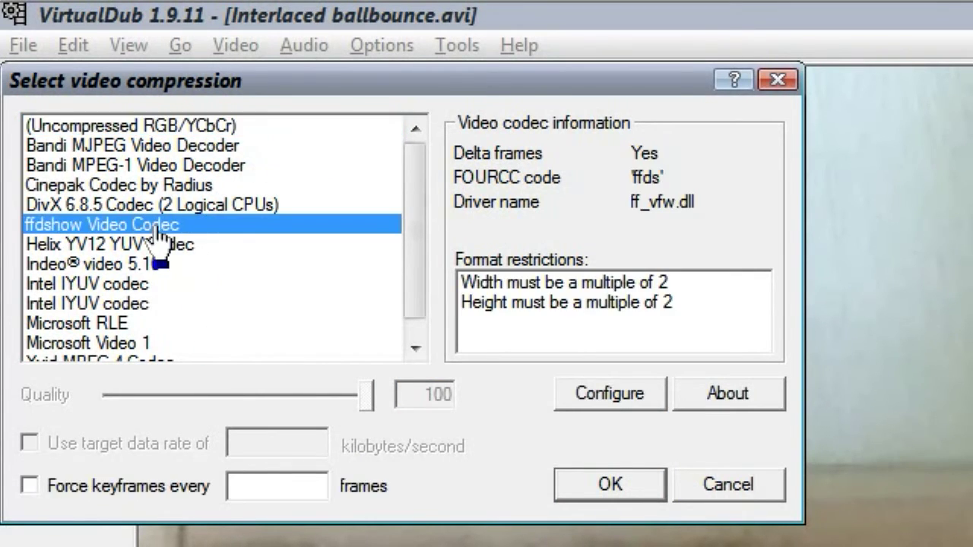
click(581, 505)
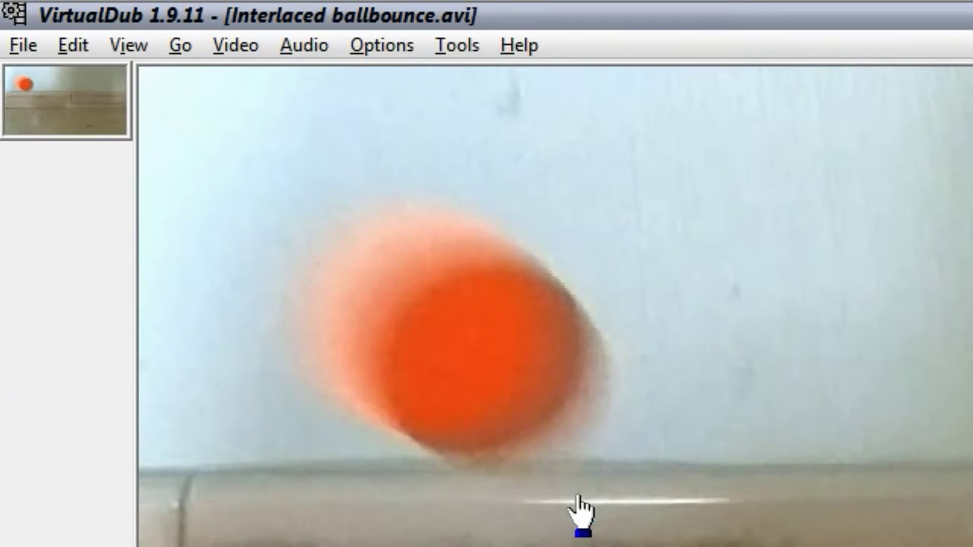
click(24, 46)
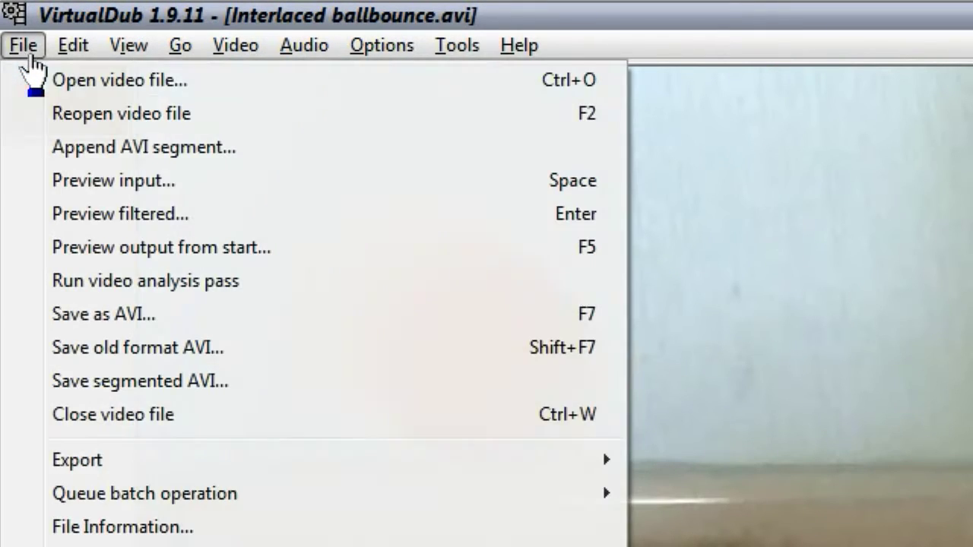
click(111, 323)
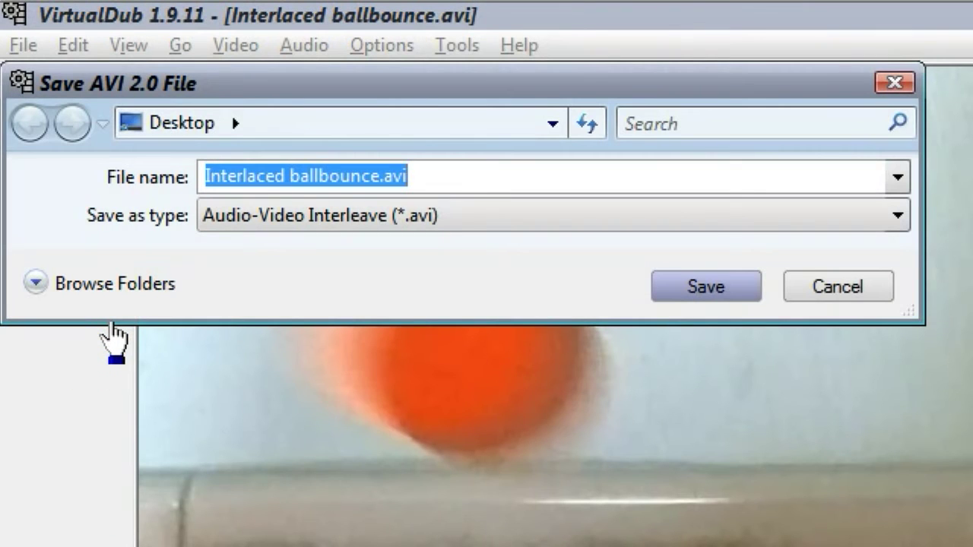